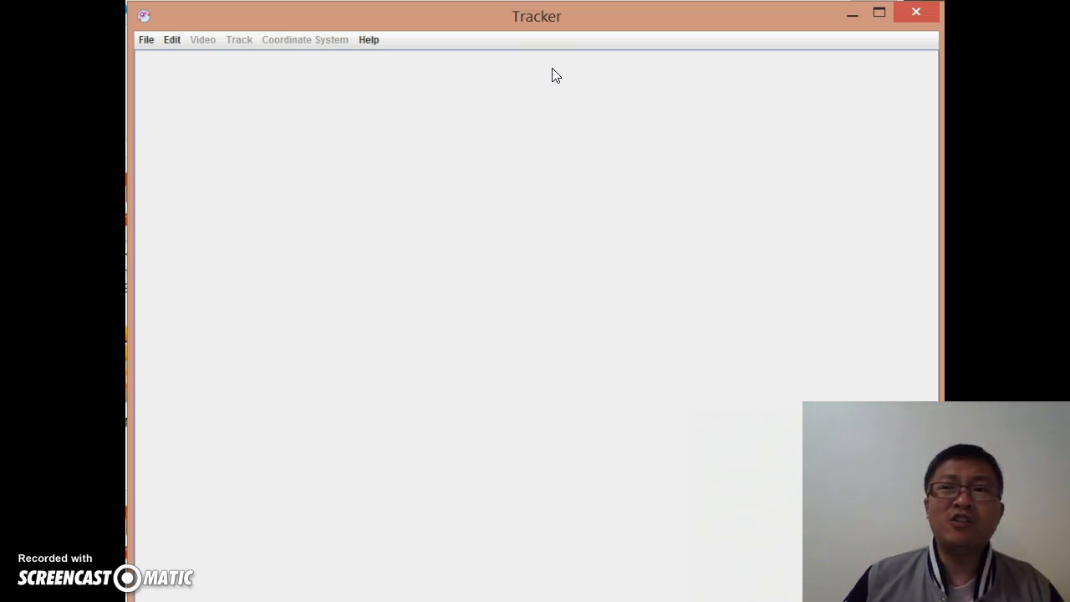
- Open the BallToss.trk file from the experiments folder and close its notes window
left_click(577, 23)
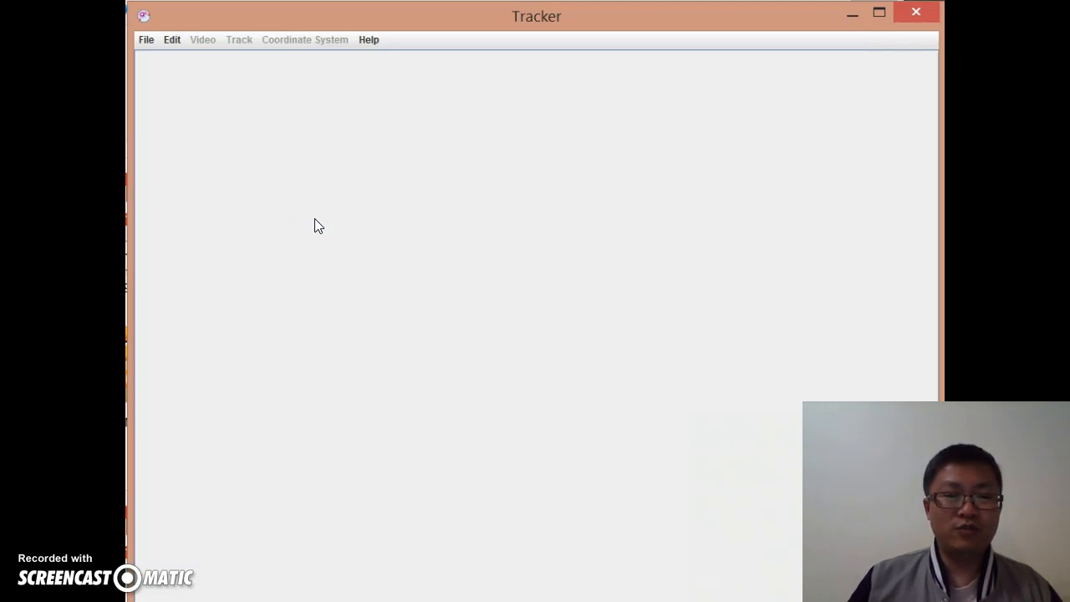
left_click(144, 40)
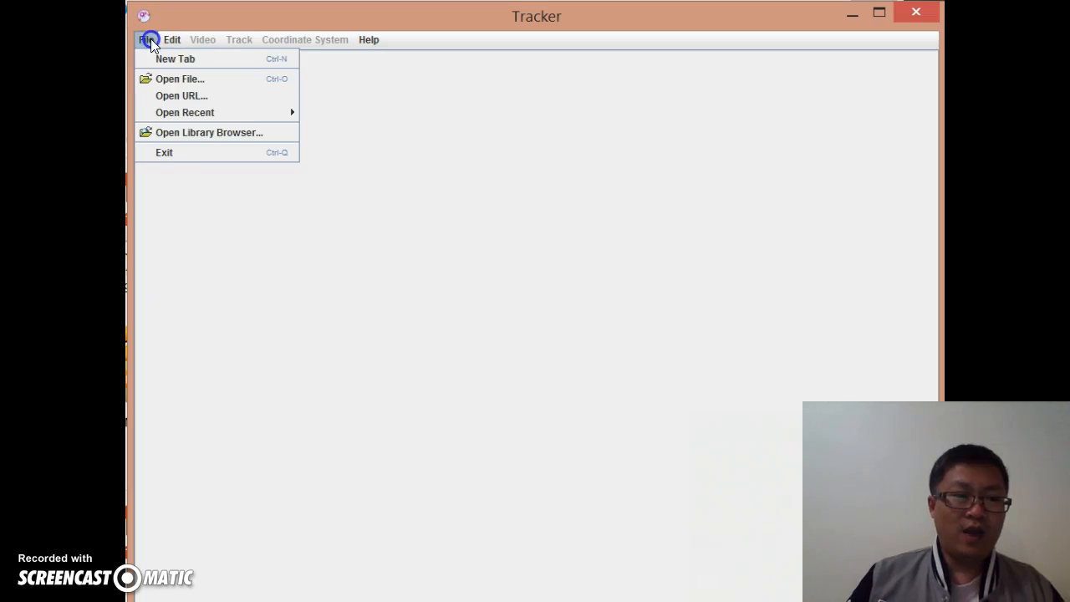
left_click(177, 79)
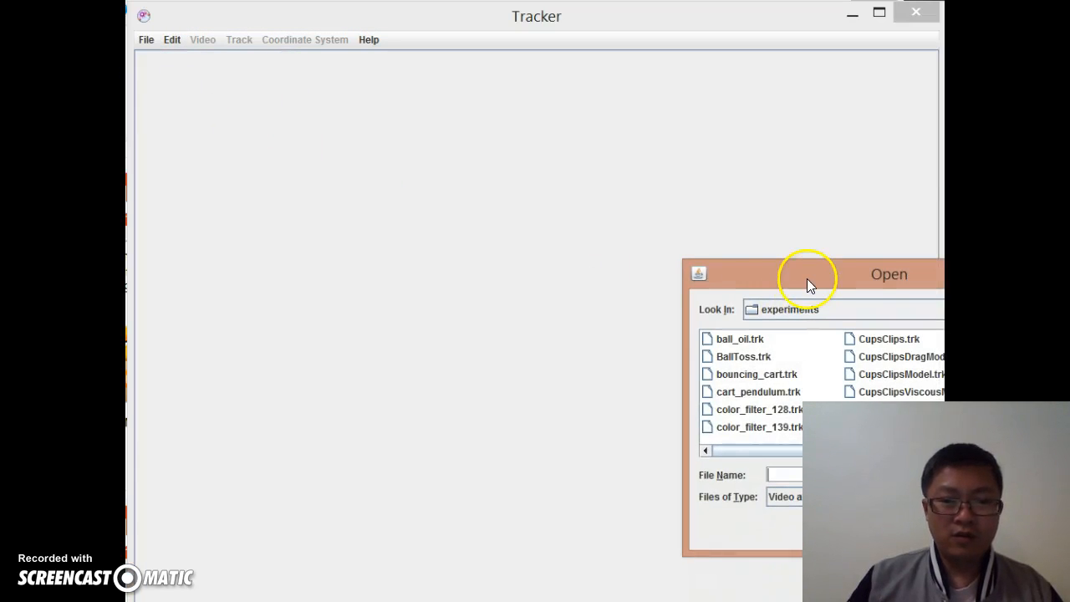
left_click_drag(809, 284, 371, 112)
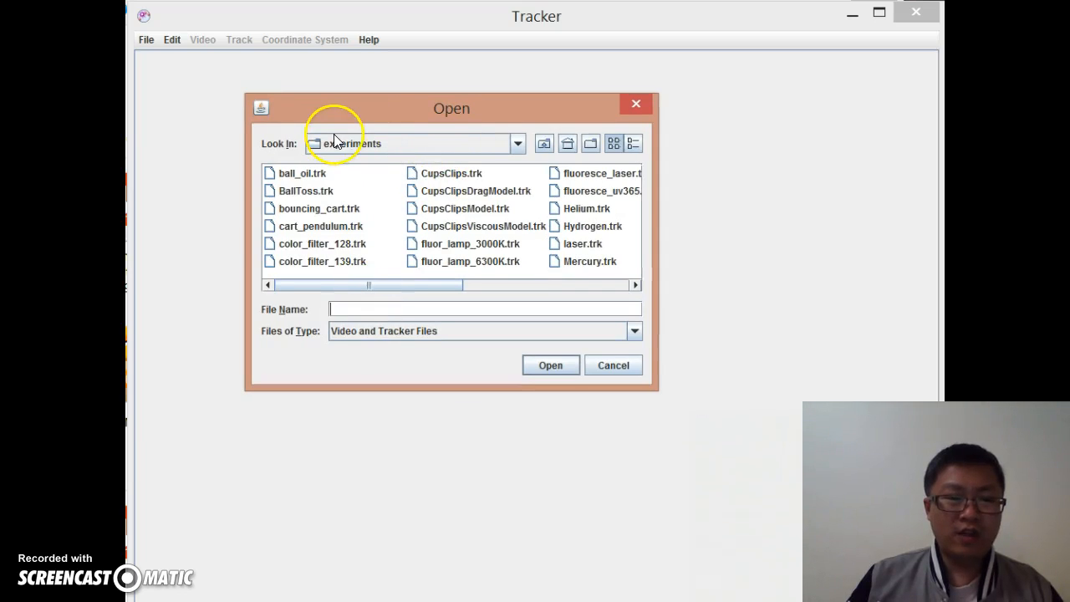
left_click(324, 193)
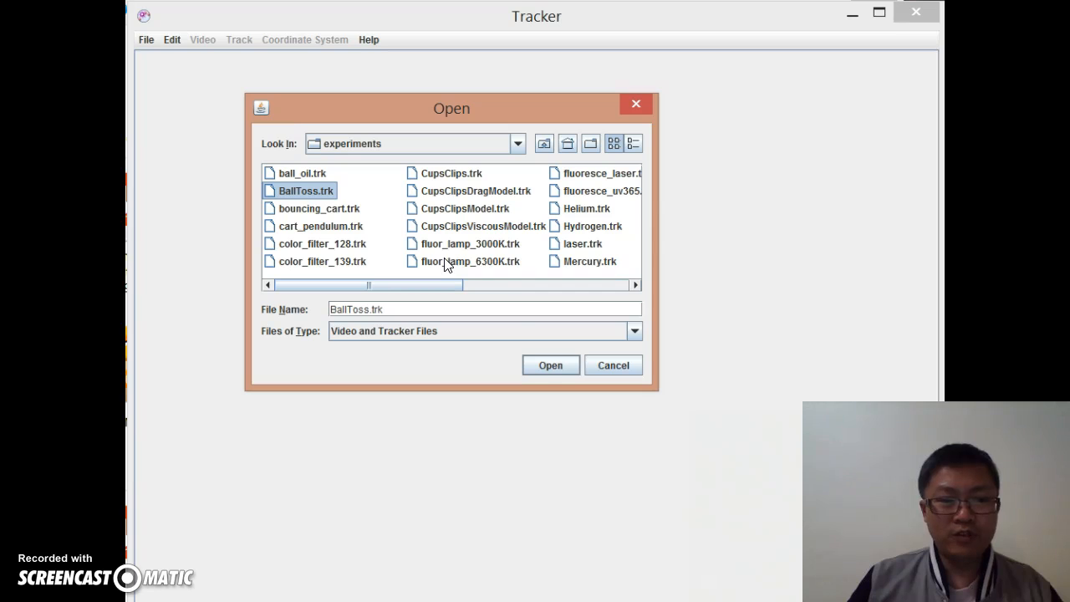
left_click(544, 365)
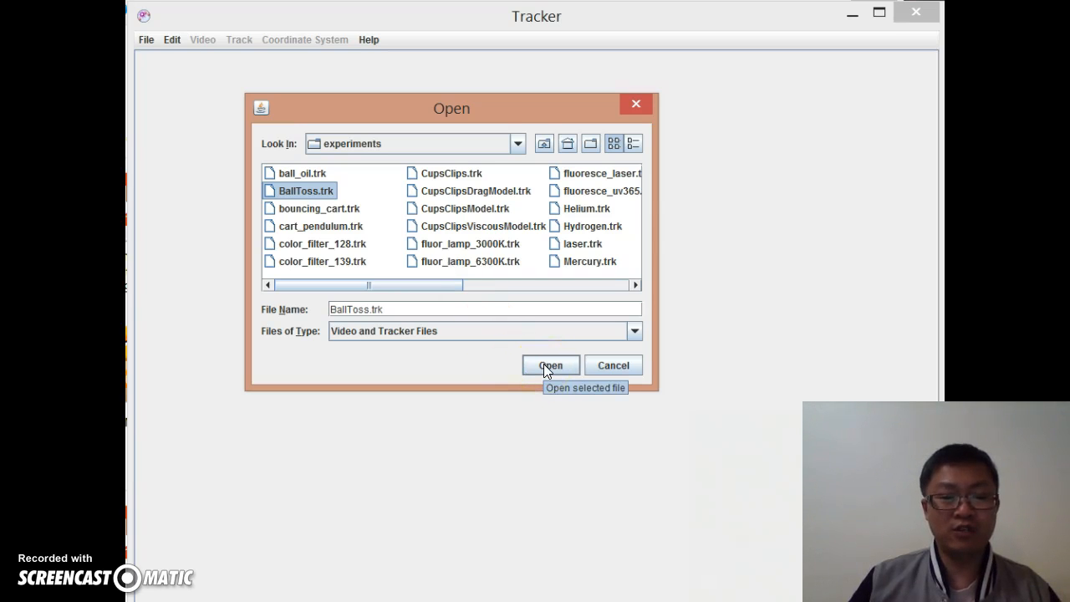
left_click(544, 365)
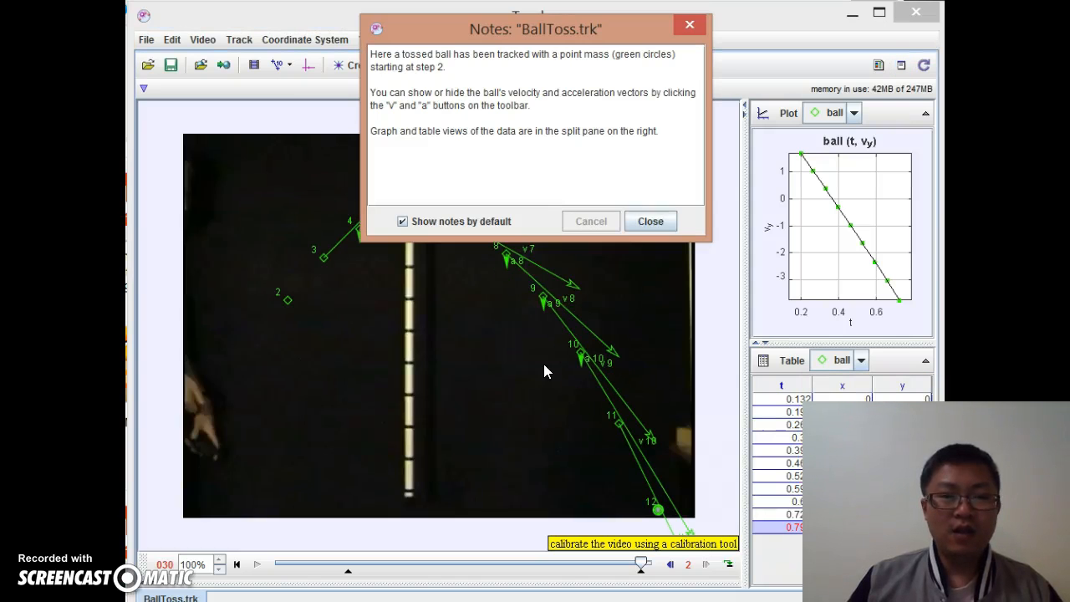
left_click(539, 294)
left_click(652, 223)
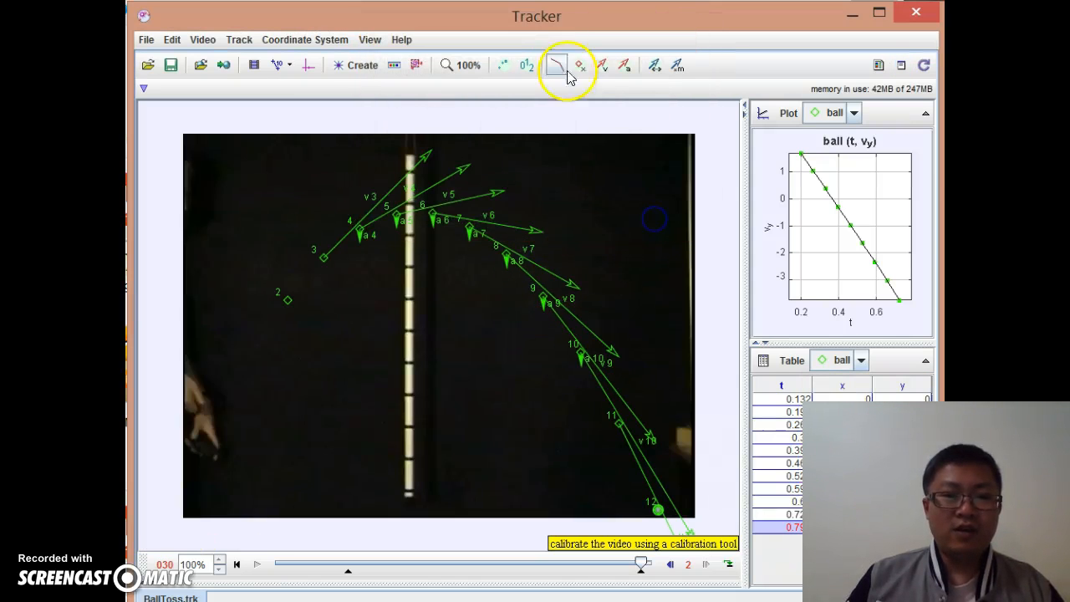
- Hide the ball's velocity and acceleration vectors in the video view
left_click(601, 67)
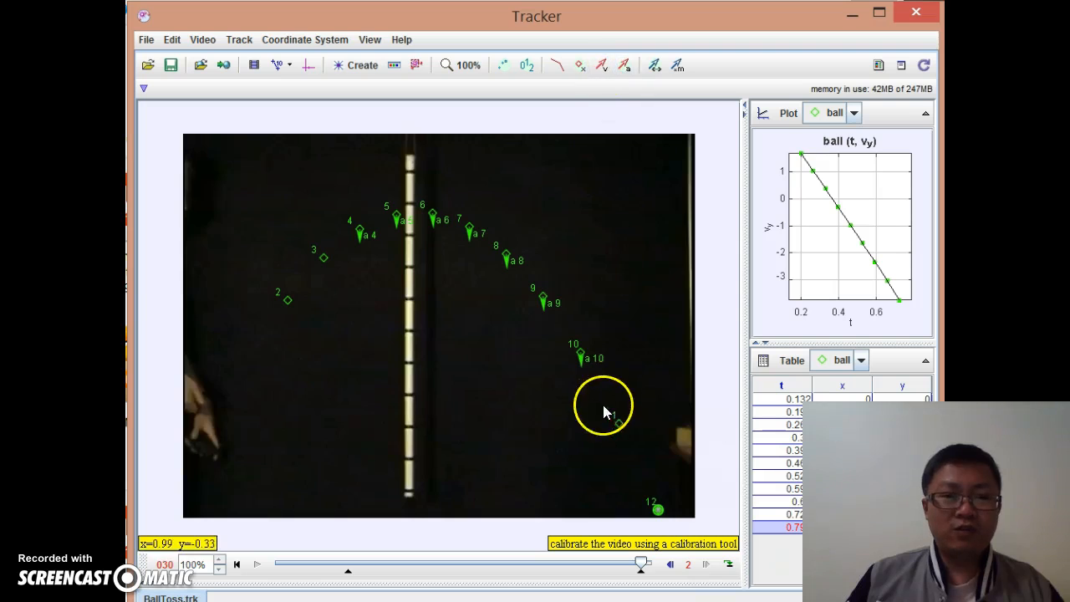
left_click(624, 66)
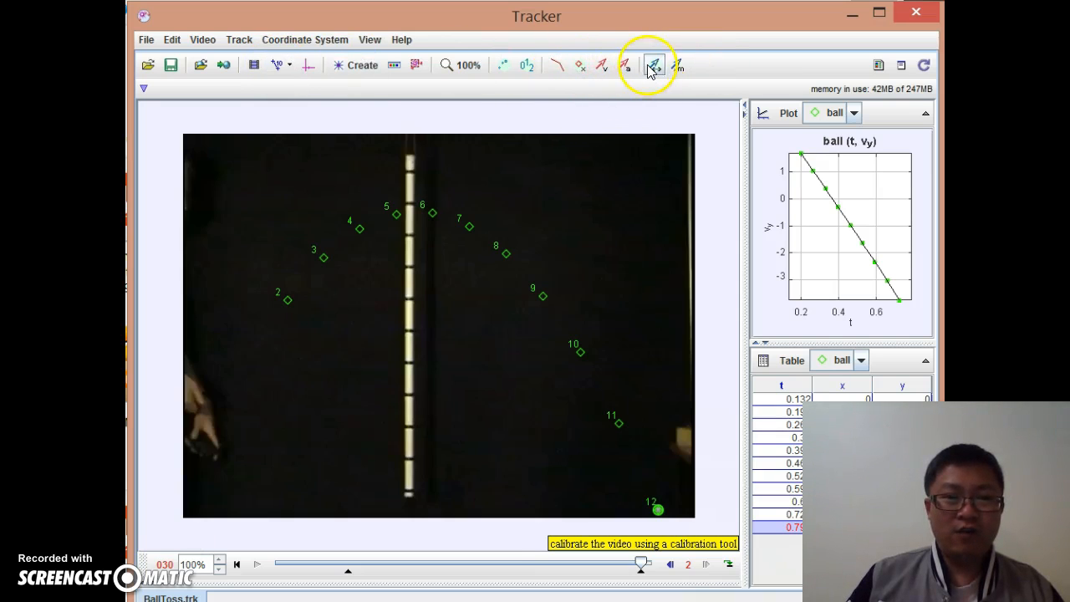
- Show the ball's connecting path and hide it again, and toggle its position markers off and back on
left_click(556, 68)
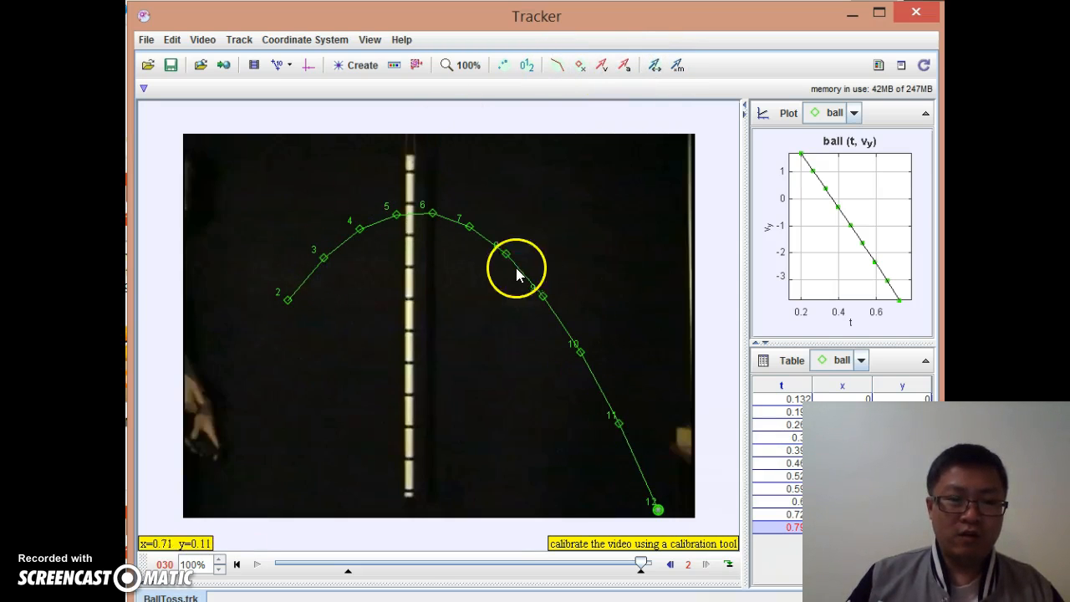
left_click(553, 67)
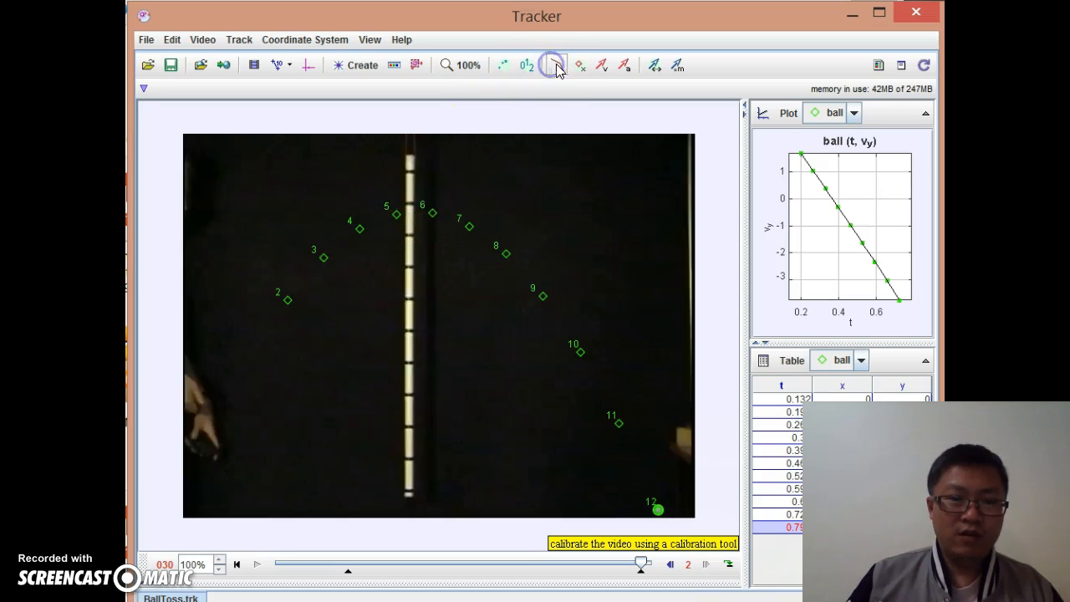
left_click(582, 66)
left_click(583, 65)
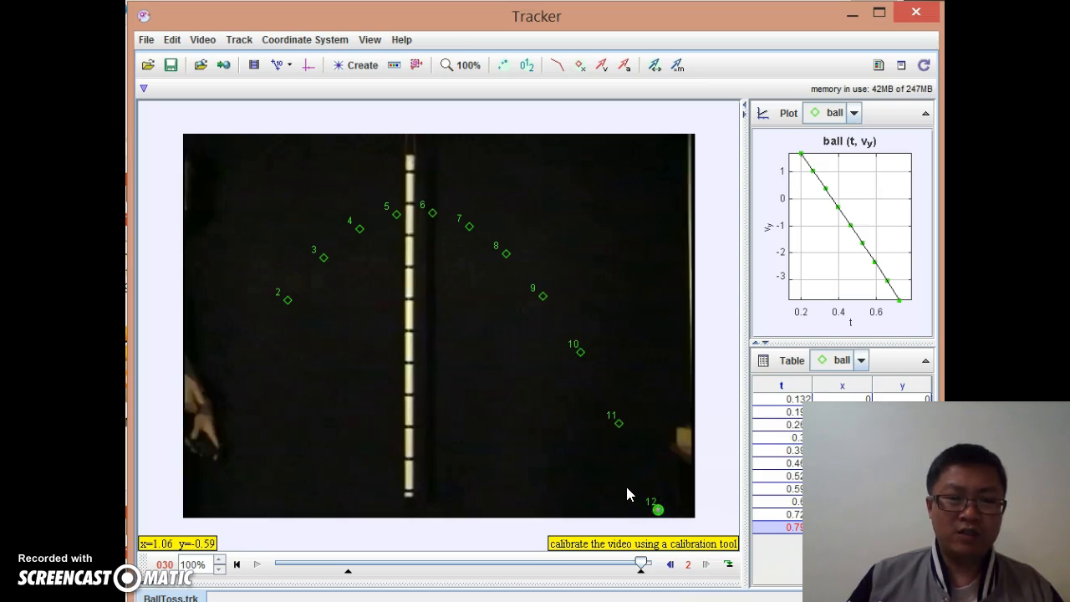
- Rewind the ball toss clip to its start frame, frame 006, and play it through
left_click_drag(649, 557, 348, 572)
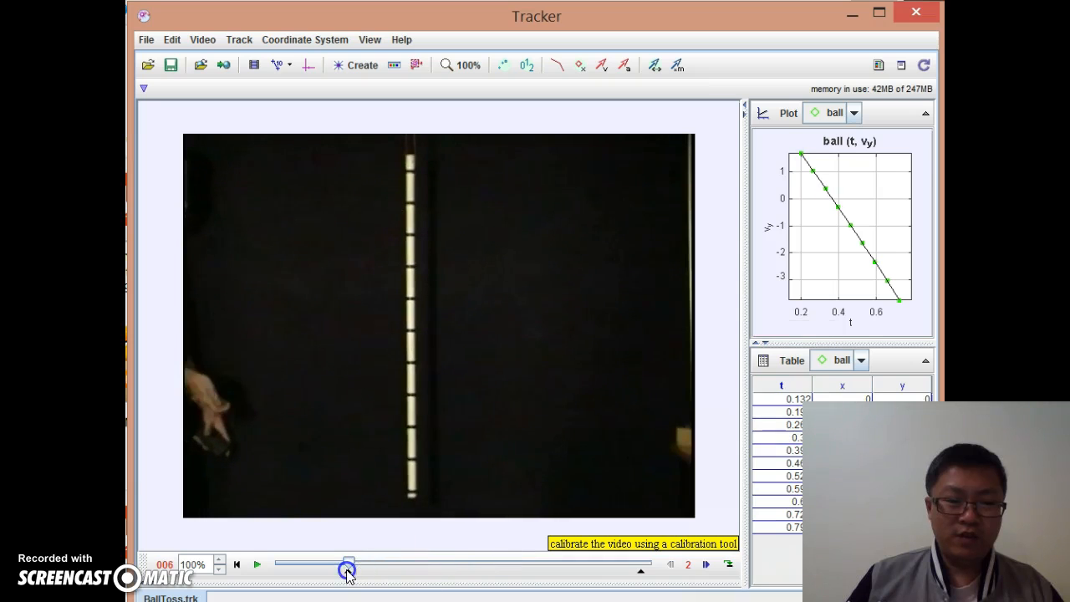
left_click(261, 565)
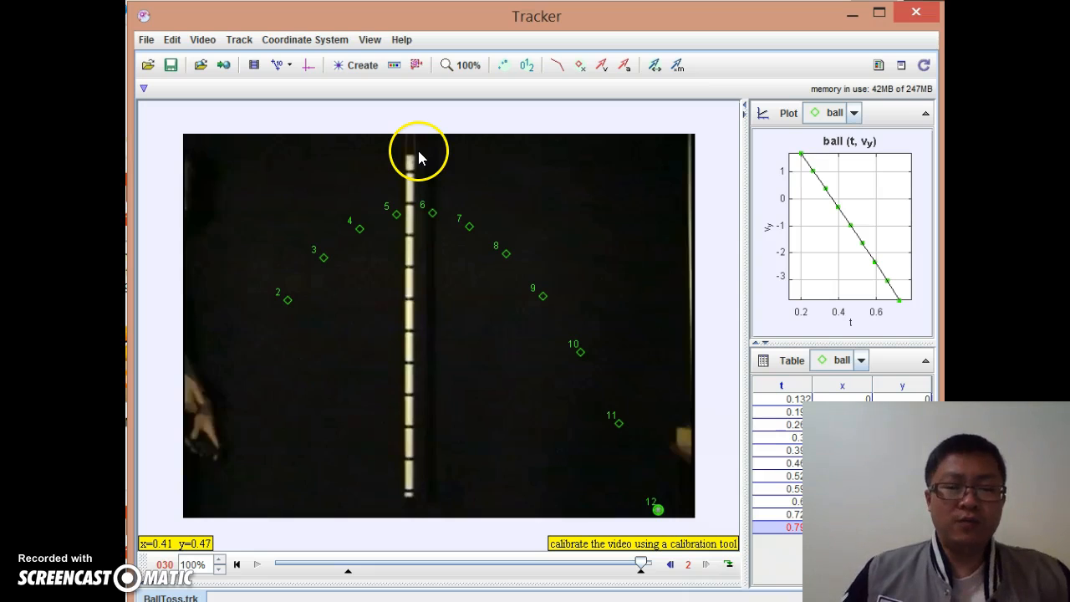
- Widen the area with the data views, and switch the upper view to Table View and back to Plot View
left_click_drag(745, 223, 578, 223)
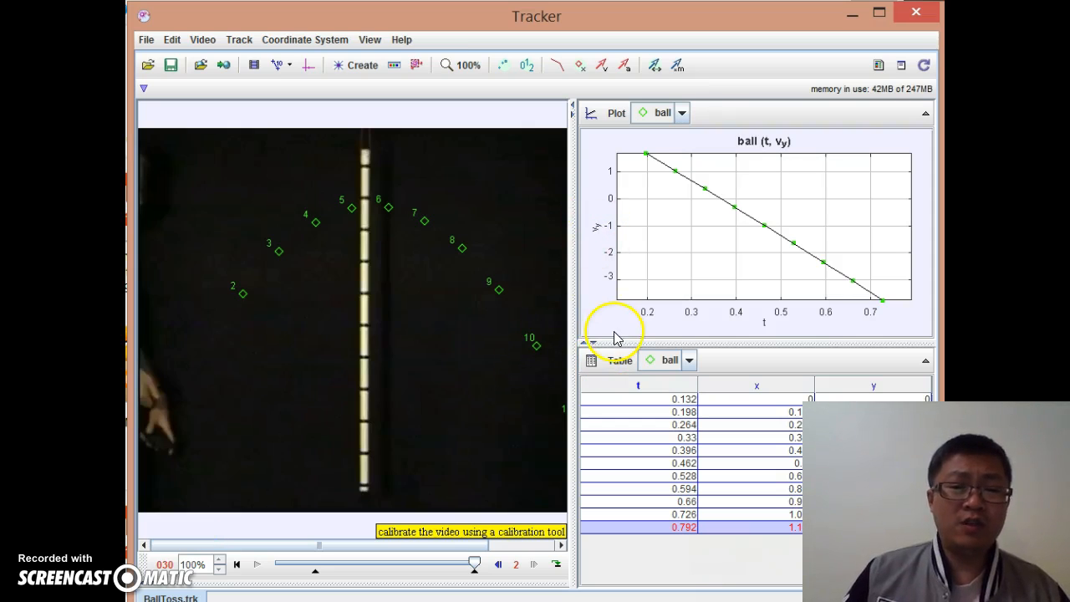
left_click(590, 113)
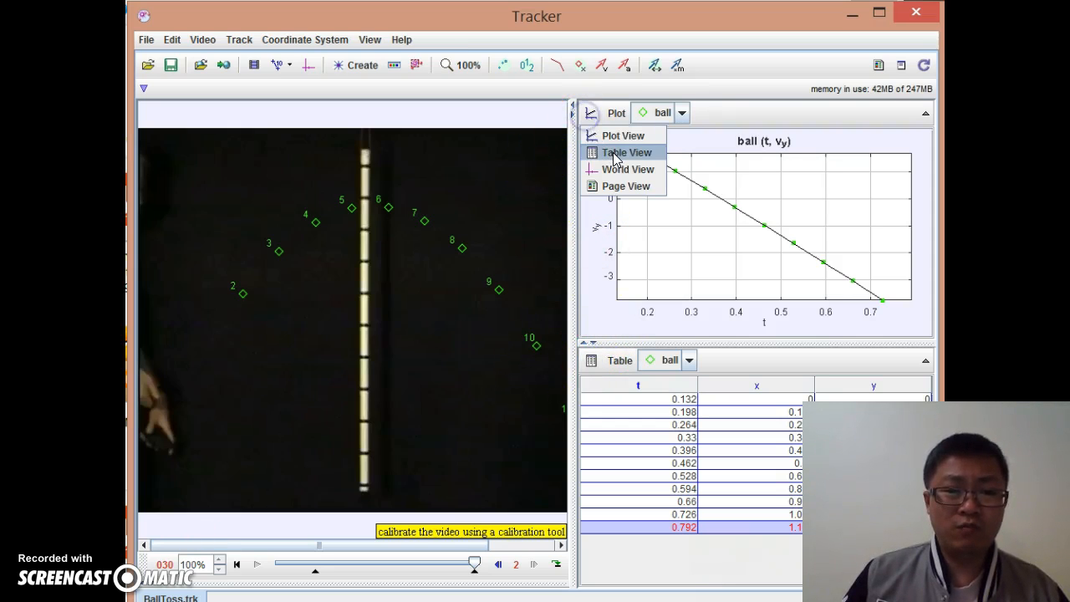
left_click(617, 154)
left_click(591, 113)
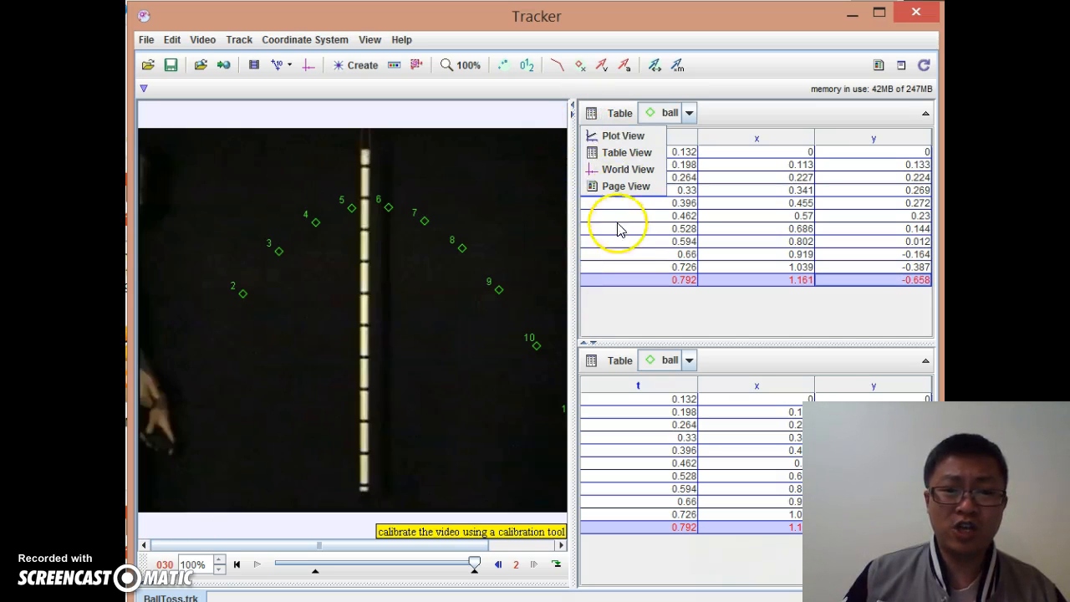
left_click(622, 135)
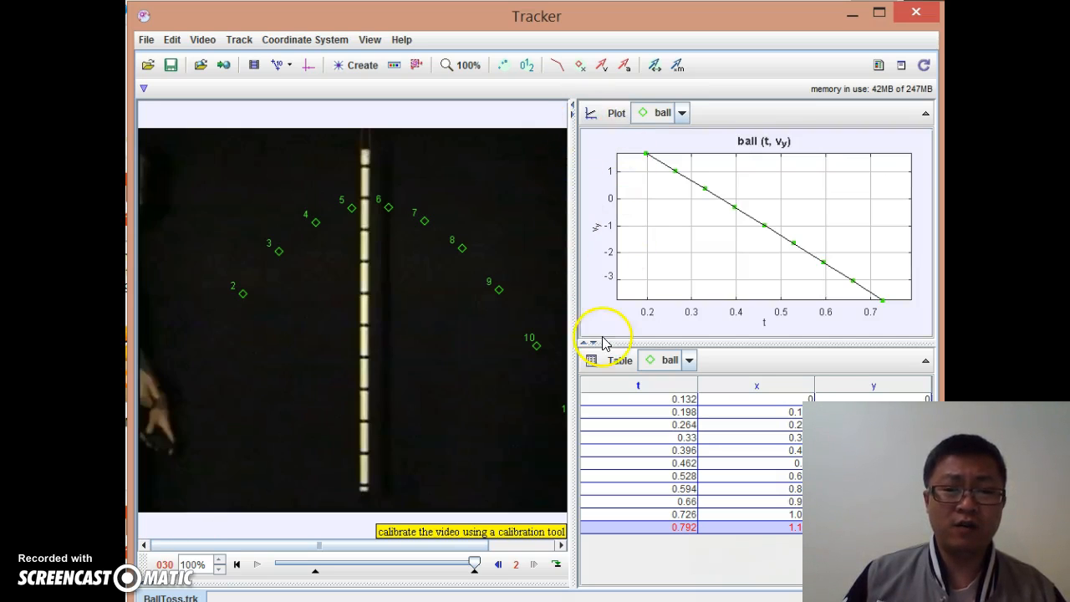
- Change the lower data view from a table to Plot View
left_click(592, 361)
left_click(619, 383)
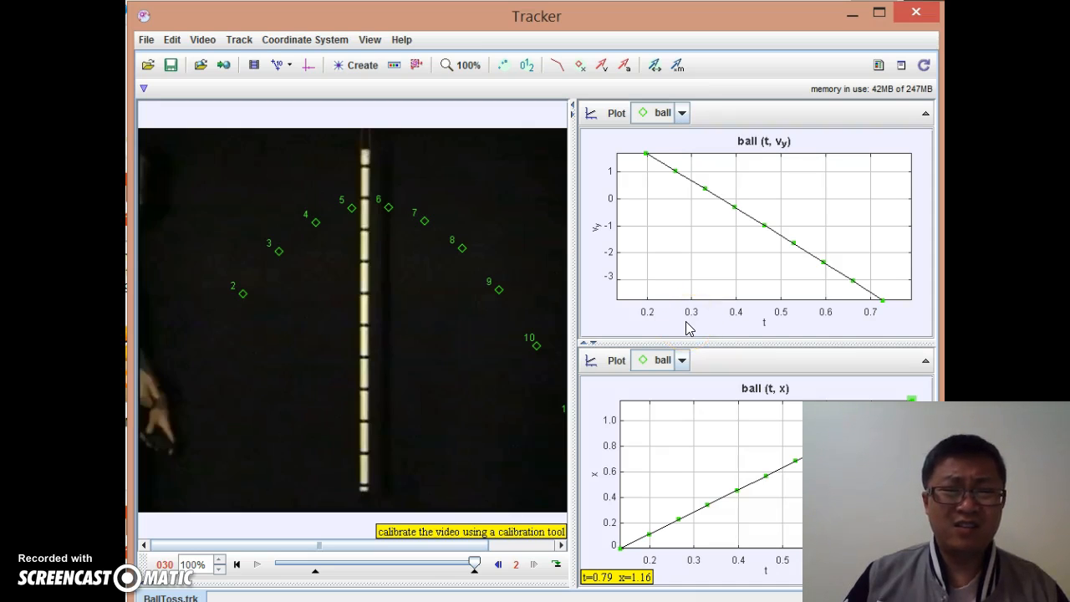
- Plot the ball's x position, y position and position magnitude in turn in the upper graph, and return it to velocity y-component
left_click(596, 229)
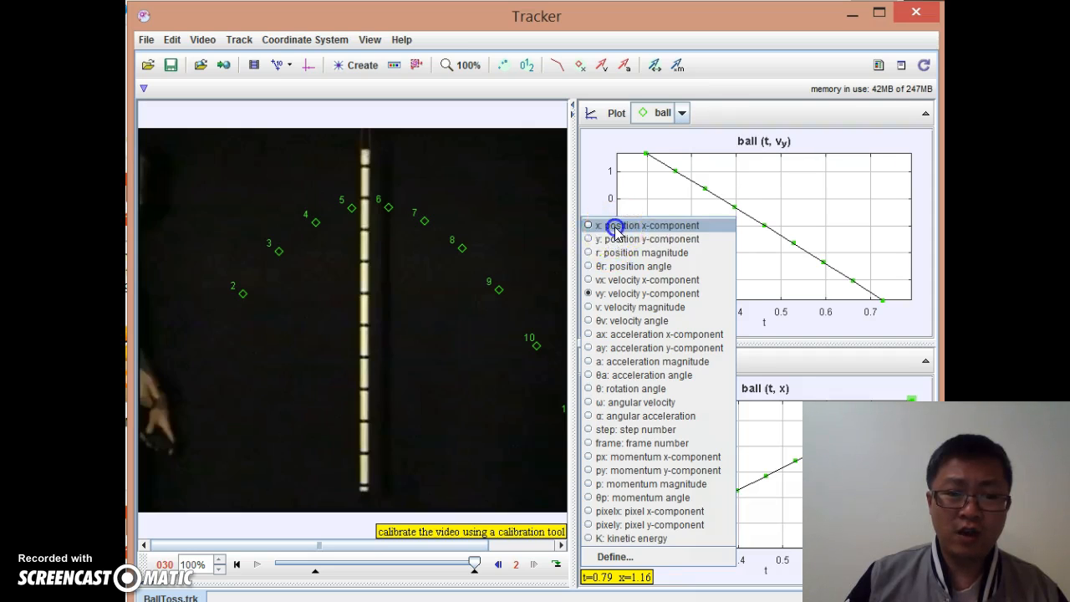
left_click(598, 225)
left_click(589, 227)
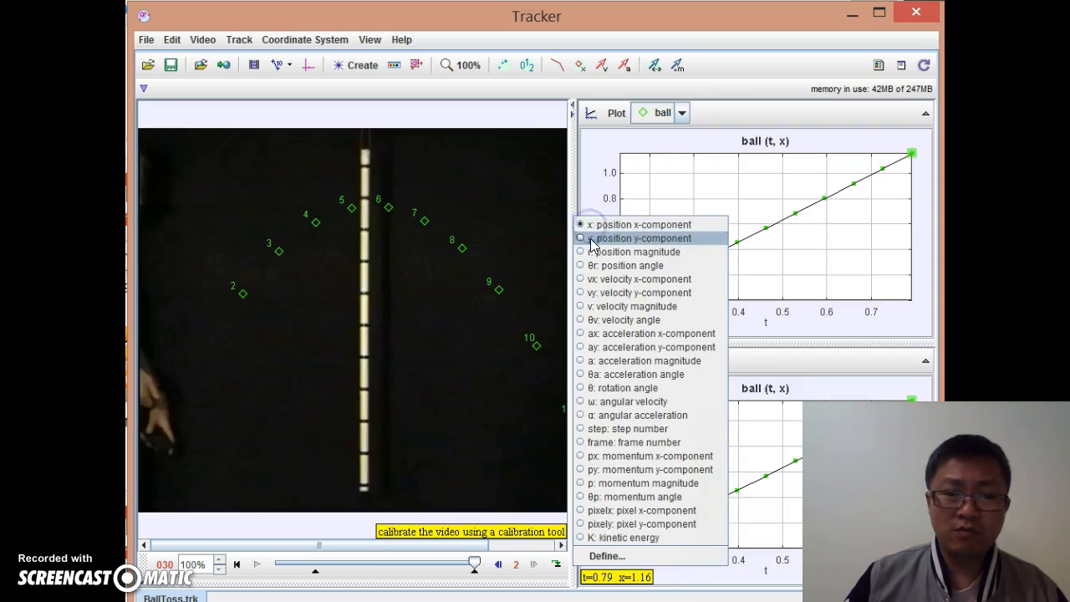
left_click(592, 238)
left_click(594, 235)
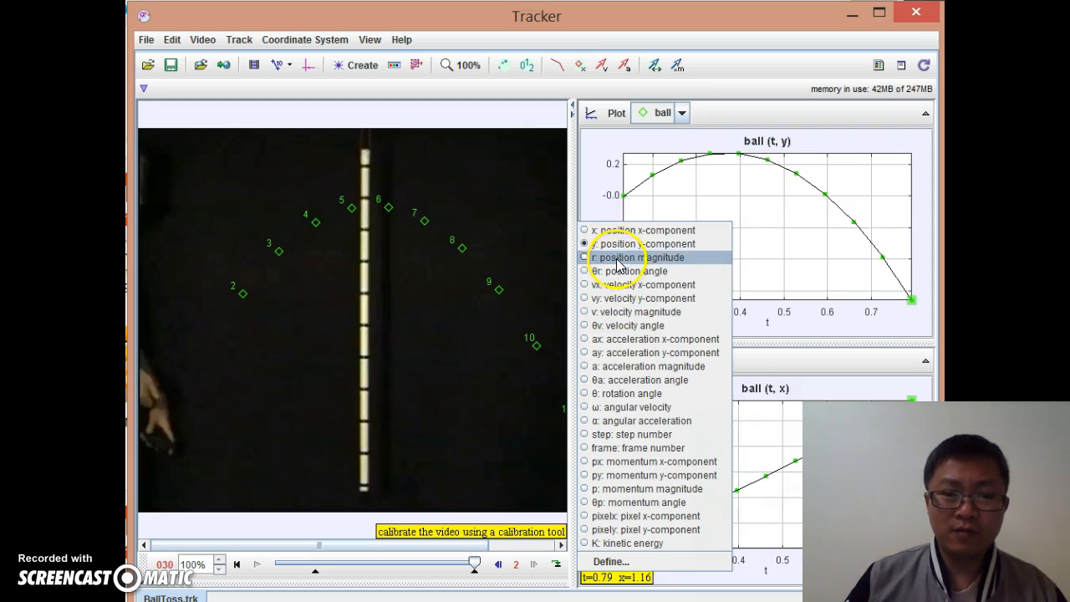
left_click(617, 260)
left_click(595, 230)
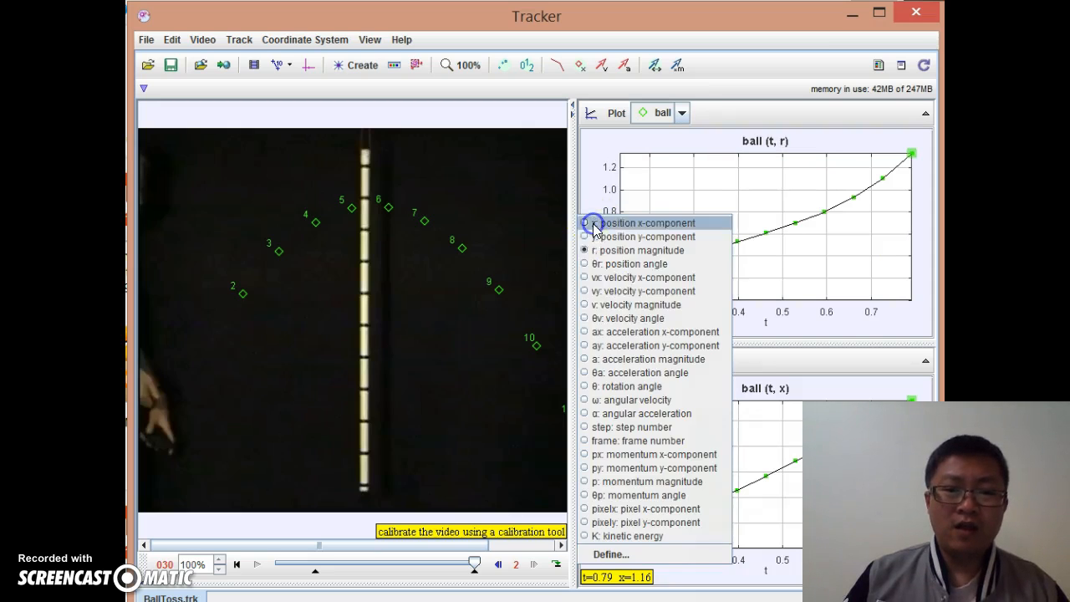
left_click(612, 291)
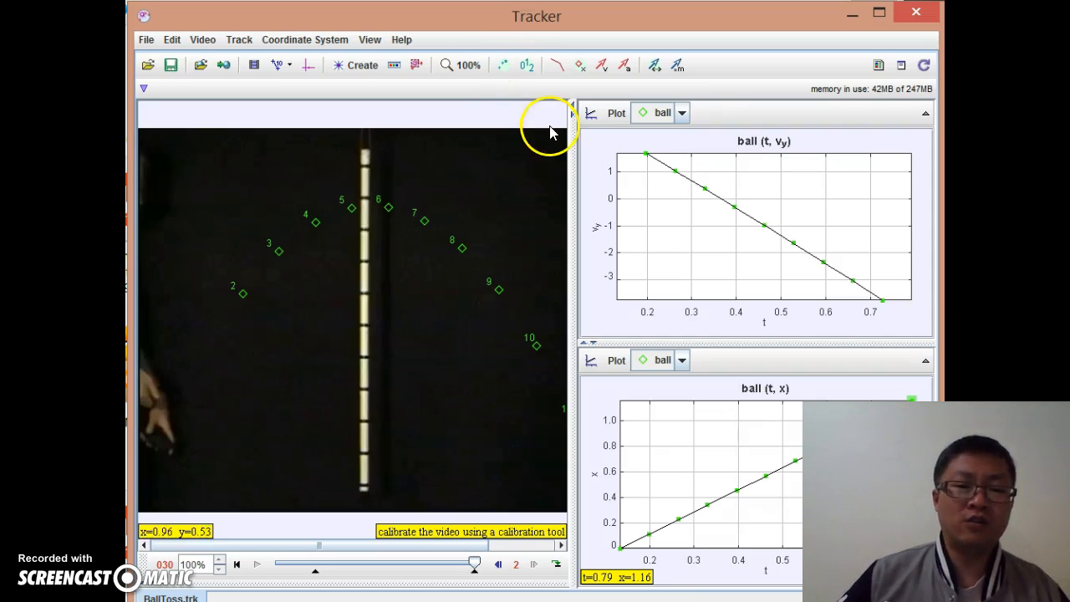
- Analyze the ball's velocity y-component plot in the Data Tool, examine the slope along its line, and close the tool
right_click(599, 199)
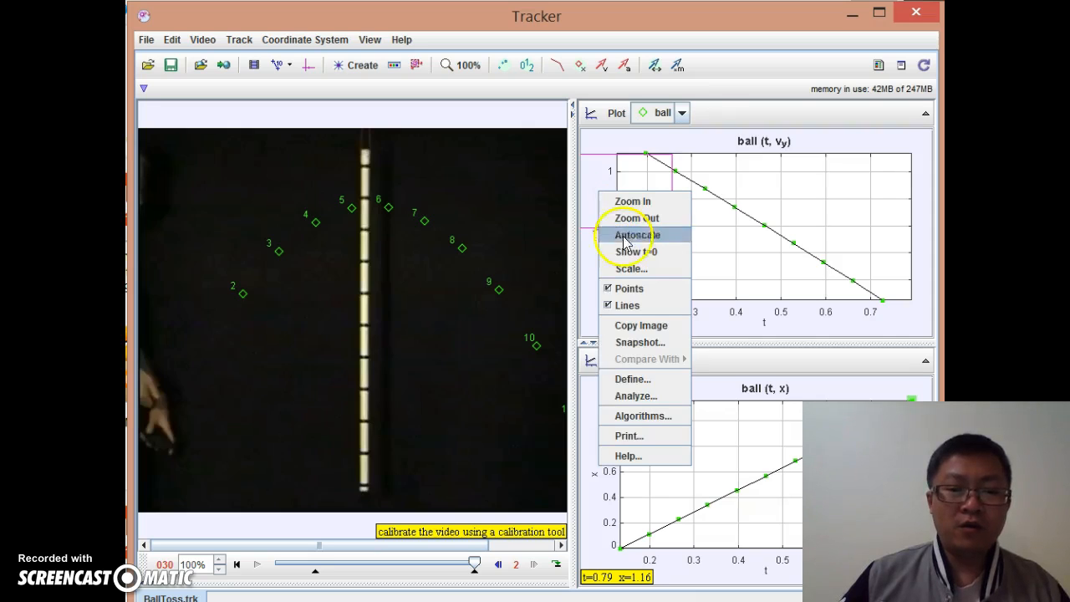
left_click(650, 399)
left_click_drag(565, 63, 636, 17)
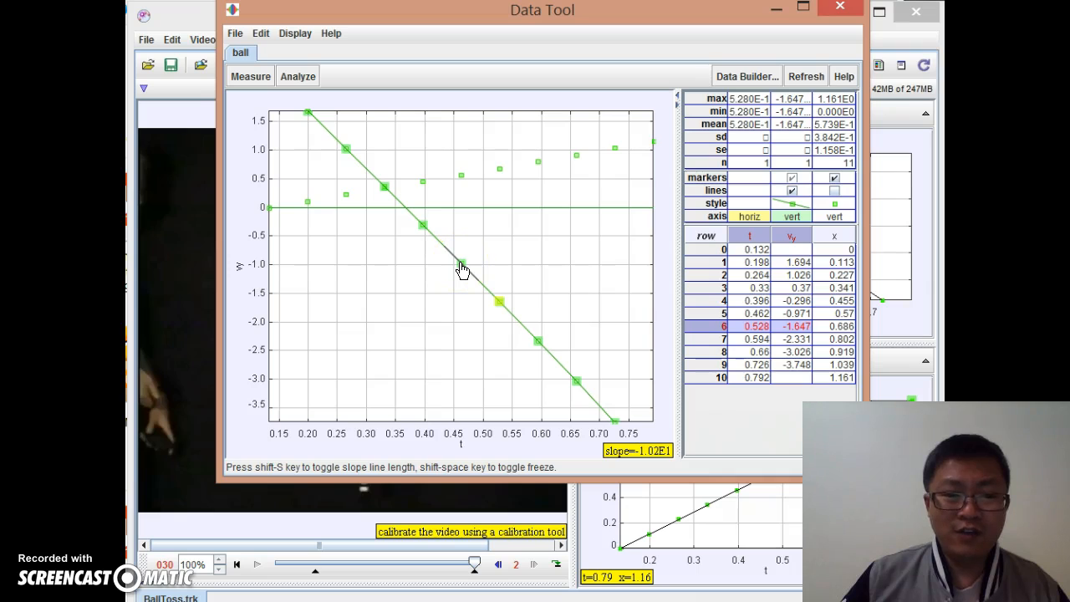
left_click_drag(462, 270, 542, 351)
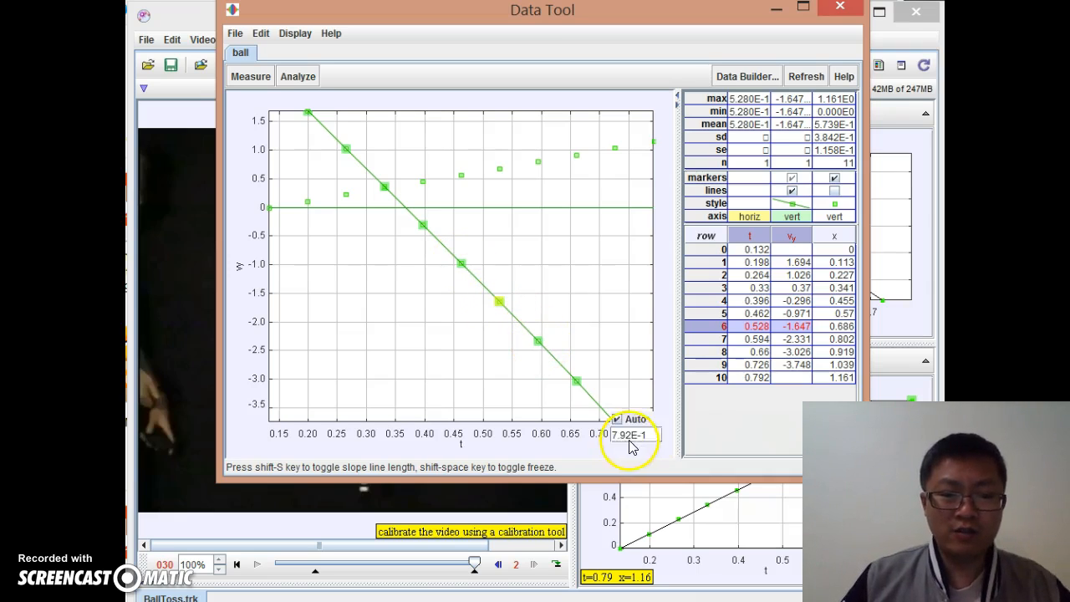
left_click(459, 294)
left_click_drag(458, 294, 350, 160)
left_click(458, 270)
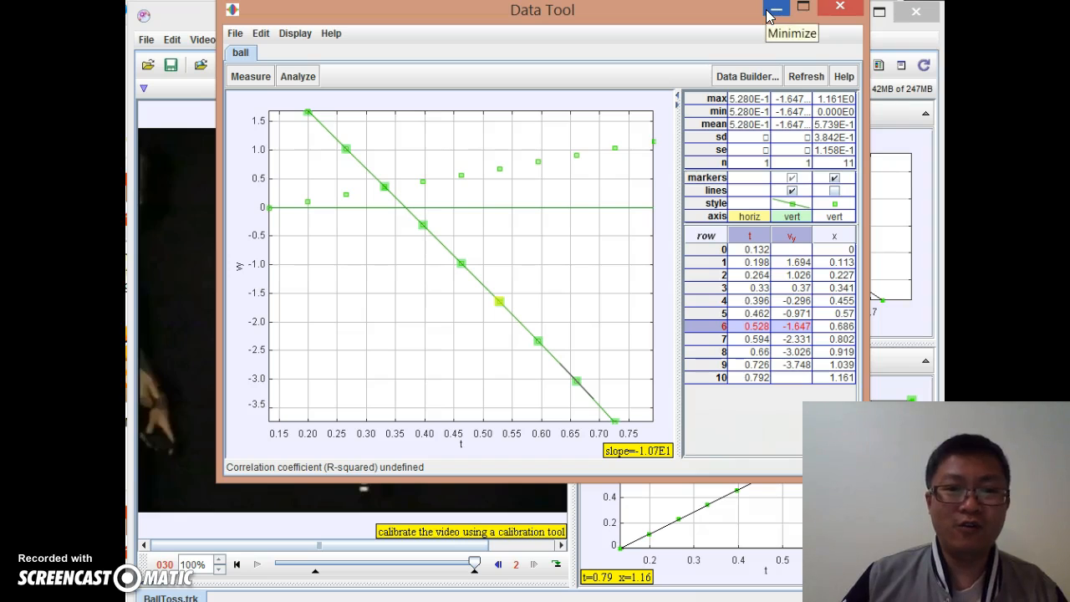
left_click(840, 8)
- Set the vertical axis of the upper plot to ay, the acceleration y-component
left_click(606, 221)
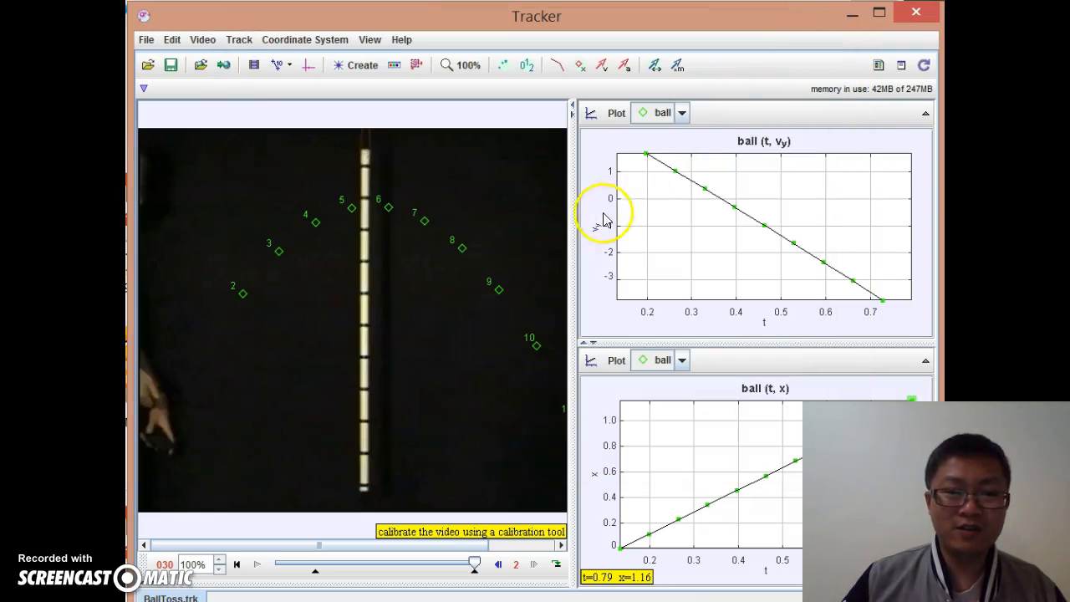
left_click(596, 224)
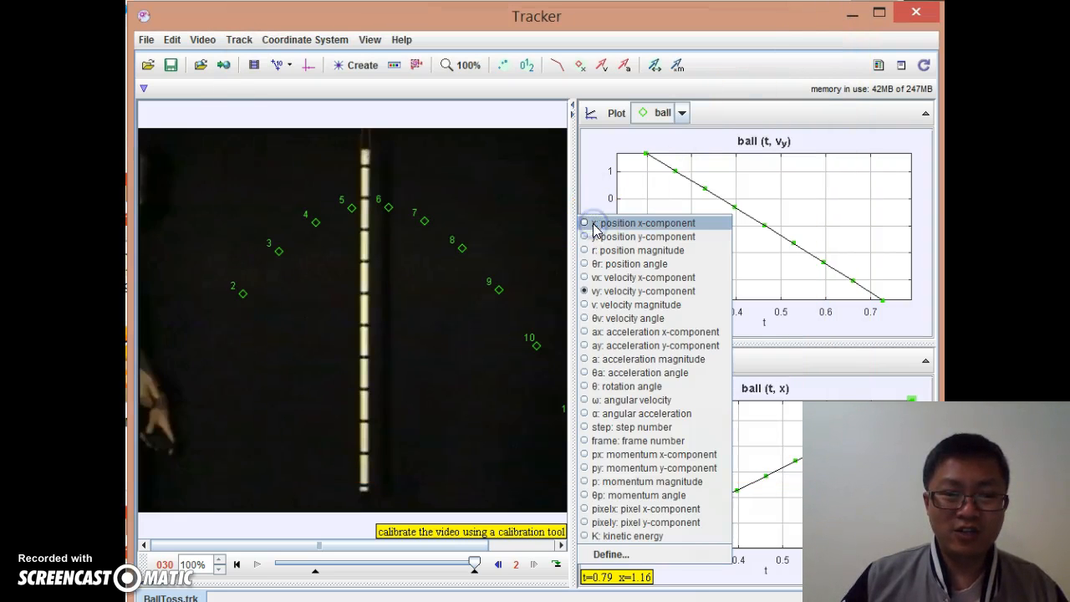
left_click(609, 268)
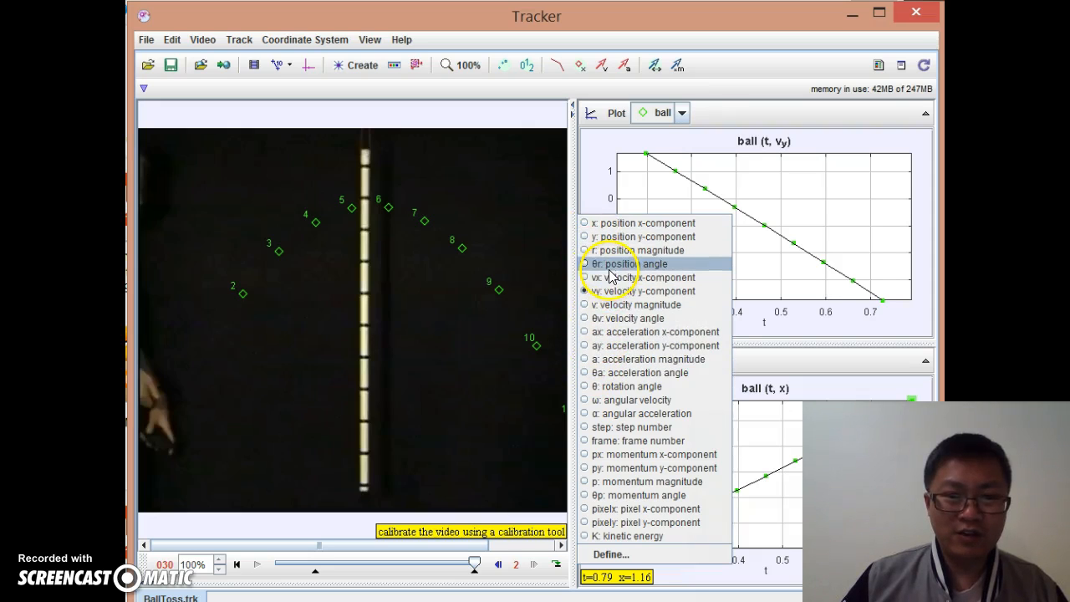
left_click(619, 346)
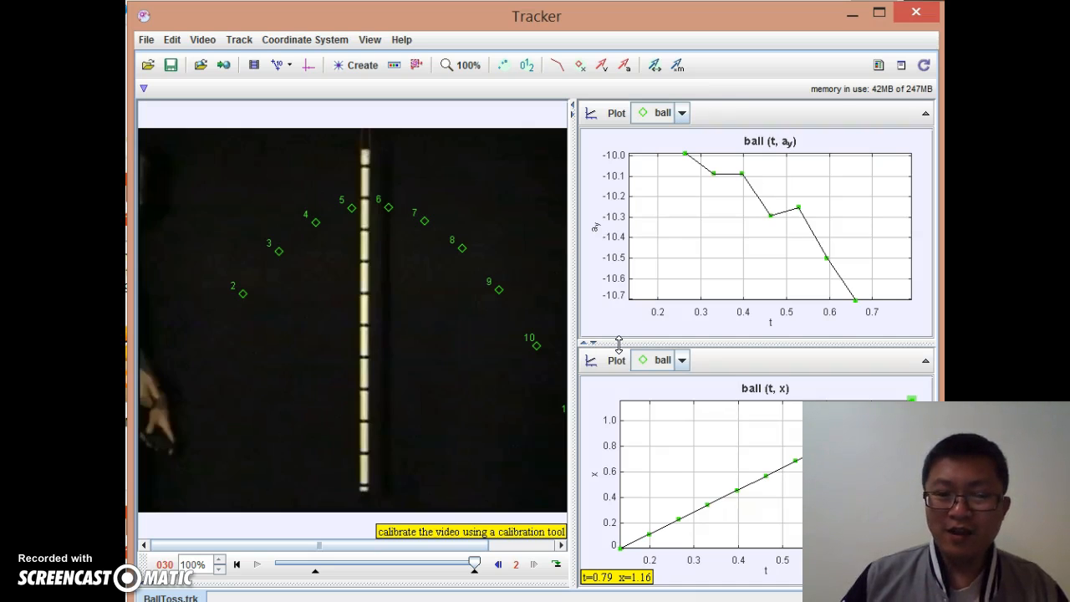
left_click(613, 343)
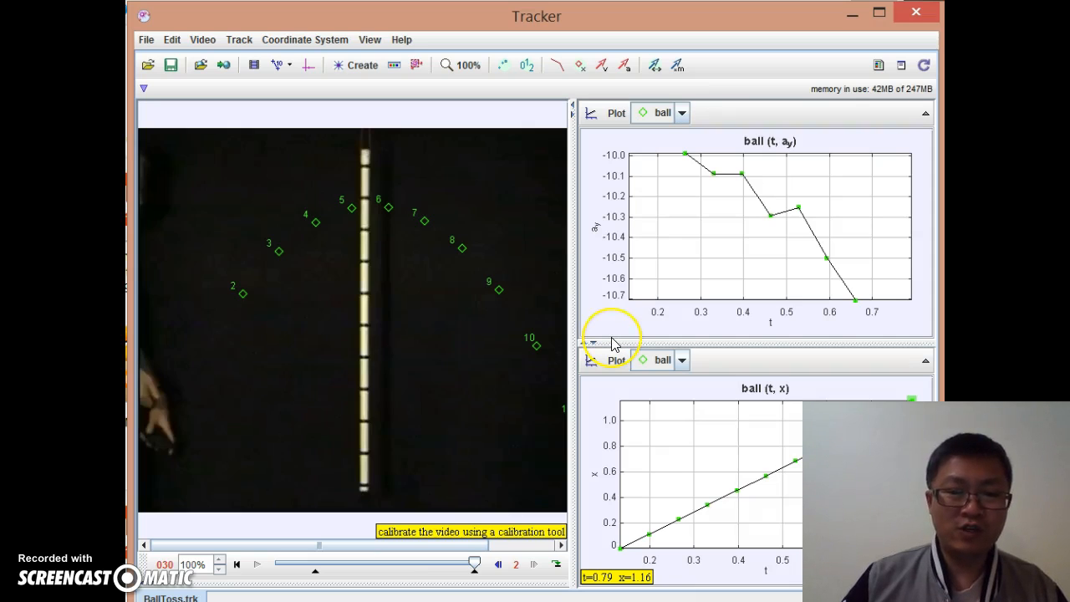